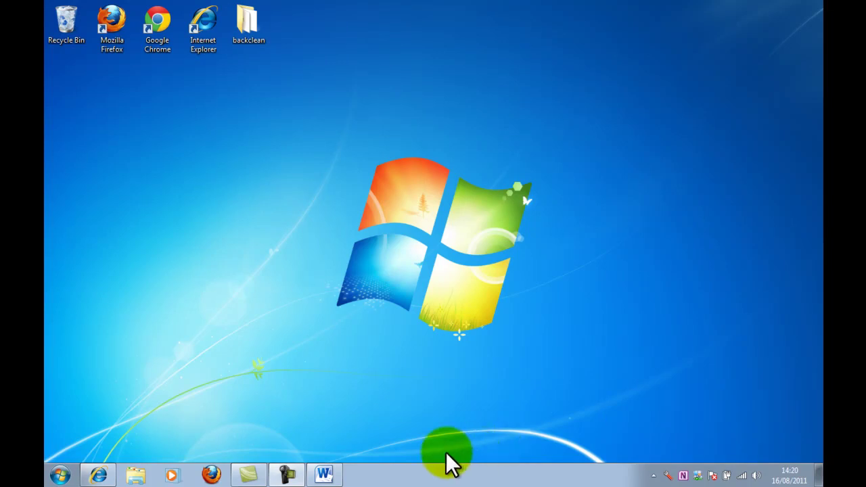
Bring up the Word document listing the seven Prezi Autoplayer application points
left_click(311, 484)
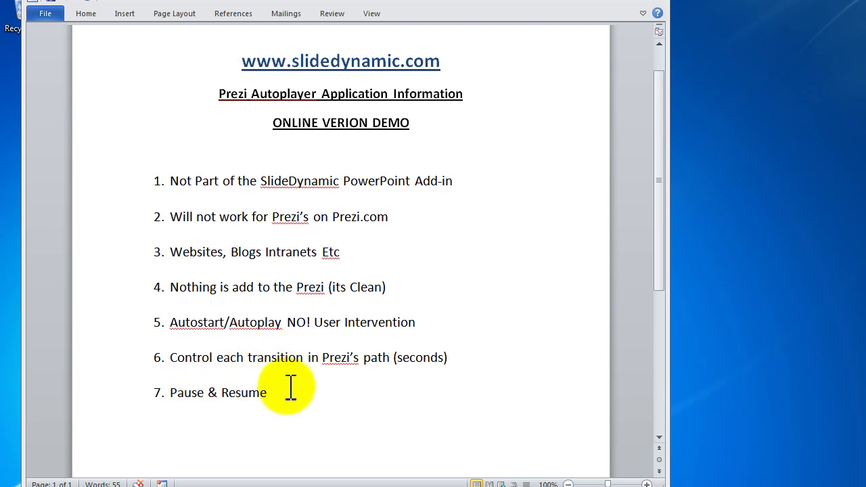
Close Word and open the prezi-autoplay application folder in the Documents library
left_click(605, 9)
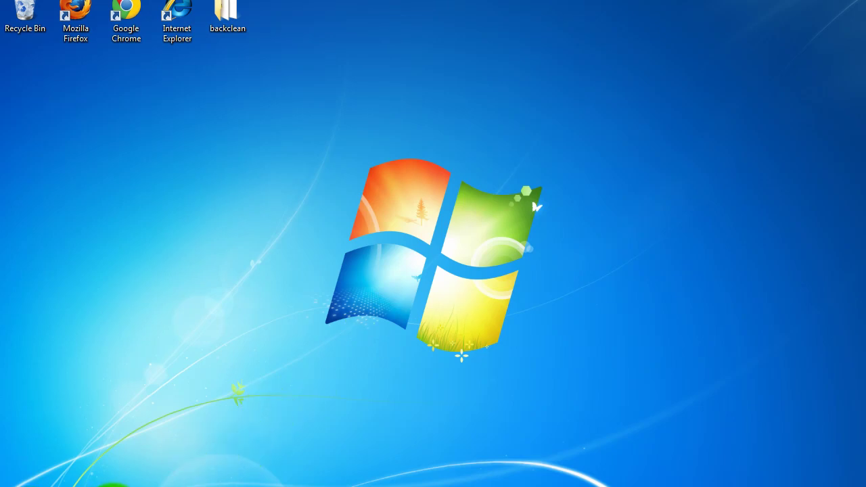
left_click(112, 484)
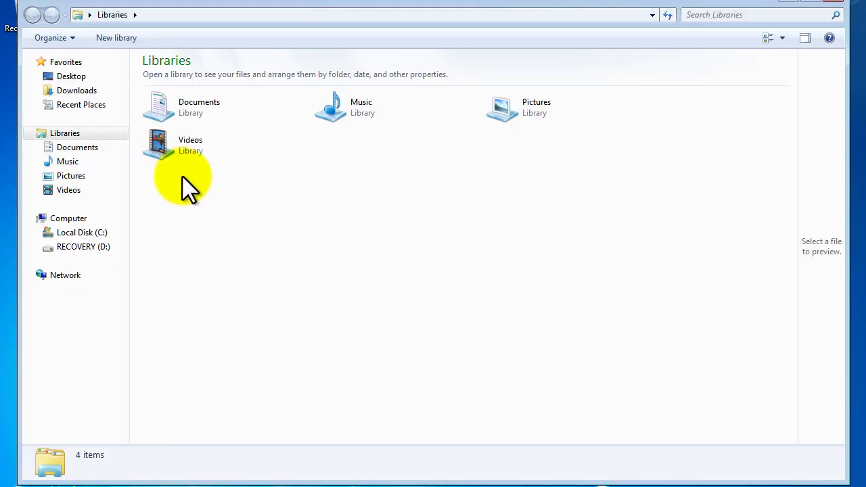
left_click(95, 153)
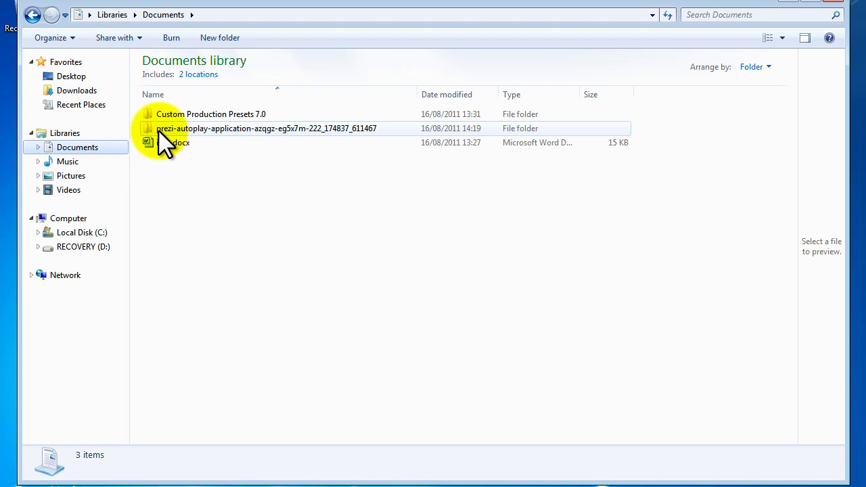
double_click(342, 131)
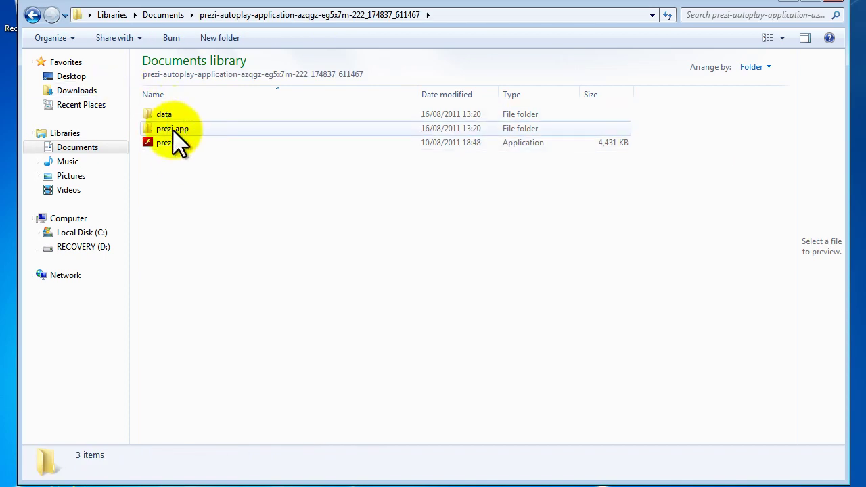
Delete prezi.exe from the prezi-autoplay folder and confirm the removal
left_click(237, 148)
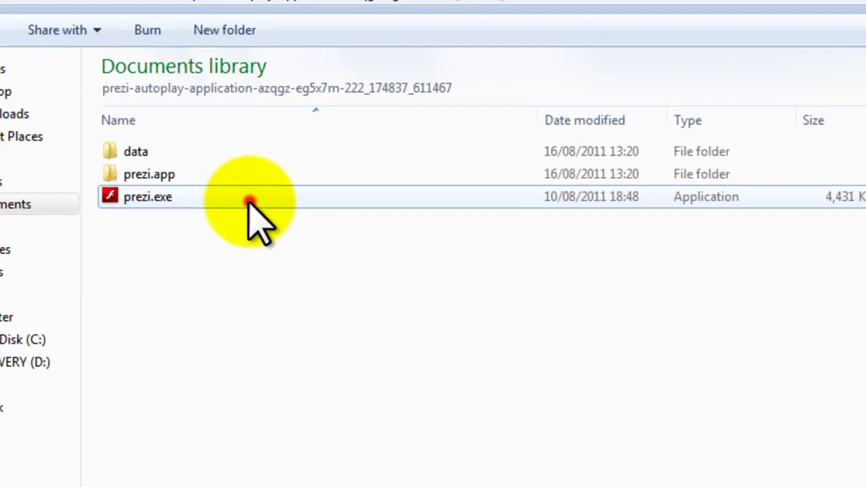
key("Delete")
key("Return")
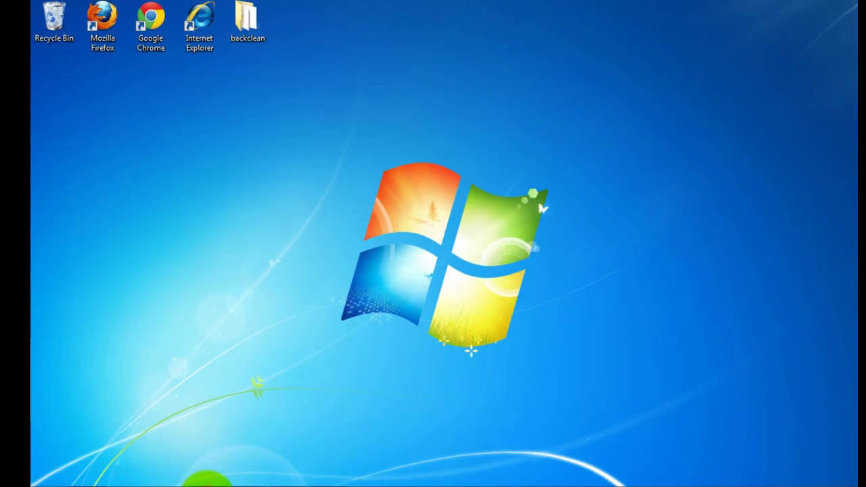
Switch from Firefox to Internet Explorer and reload the Prezi Autoplayer Engine blog, scrolling to the embedded Prezi
left_click(211, 473)
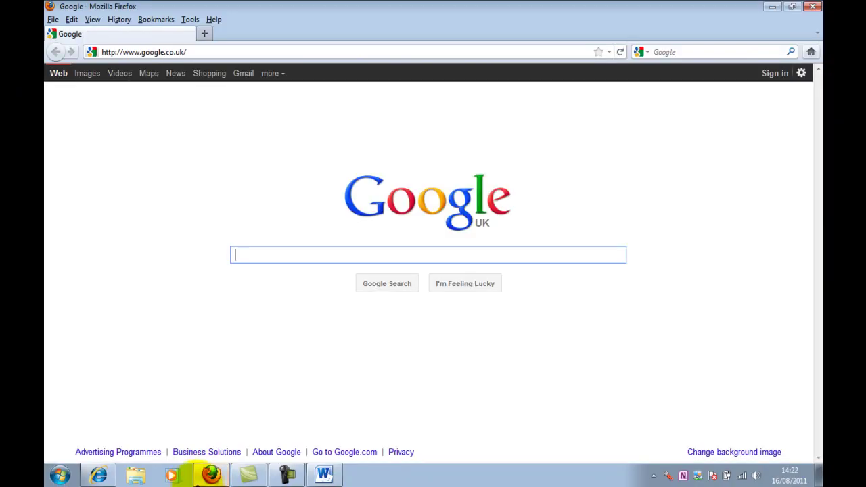
left_click(812, 7)
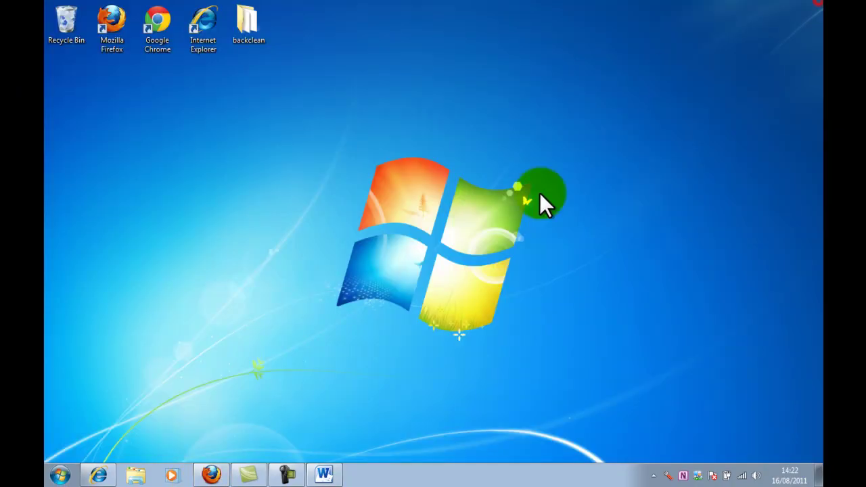
left_click(98, 475)
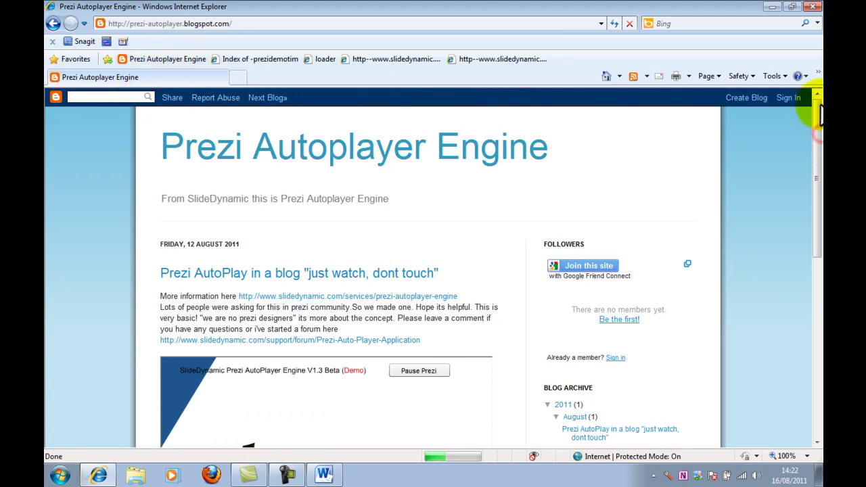
left_click(616, 23)
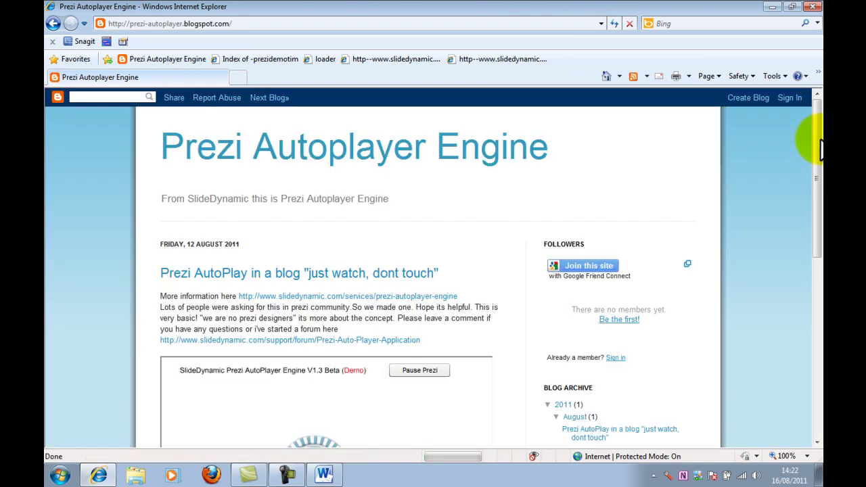
left_click_drag(820, 151, 820, 238)
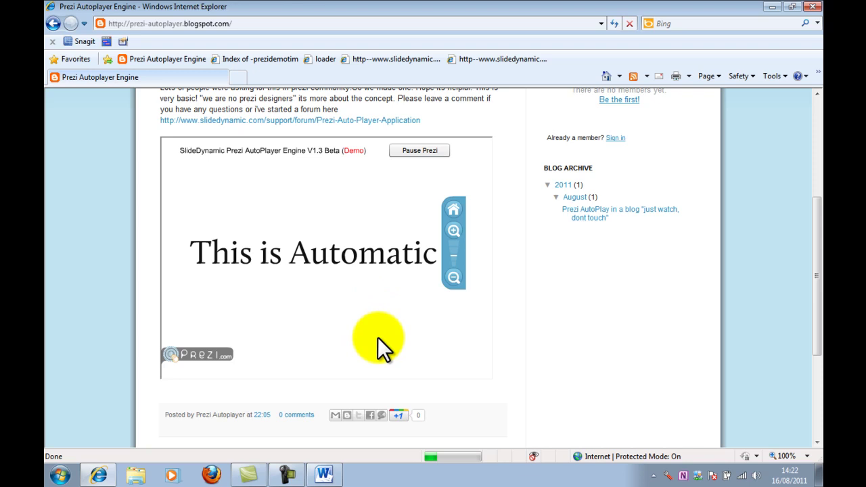
Pause the embedded Prezi, zoom out then into 'Please Dont Do Anything!', and resume playback
left_click(434, 150)
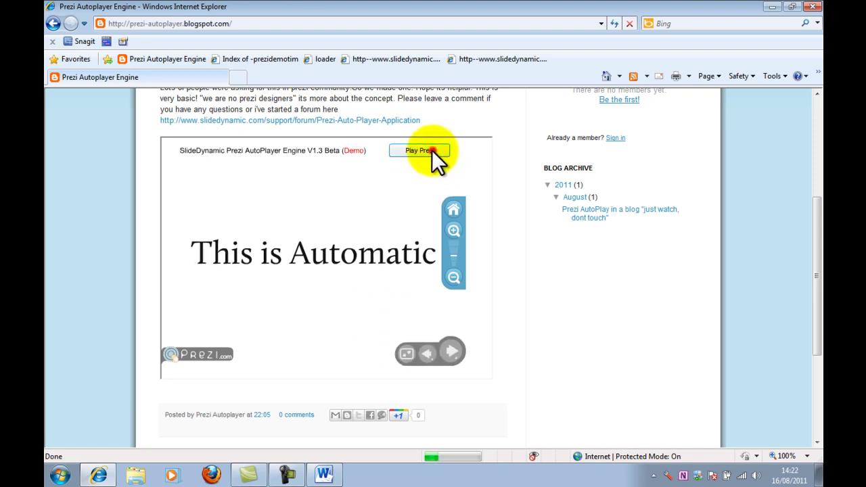
left_click(456, 276)
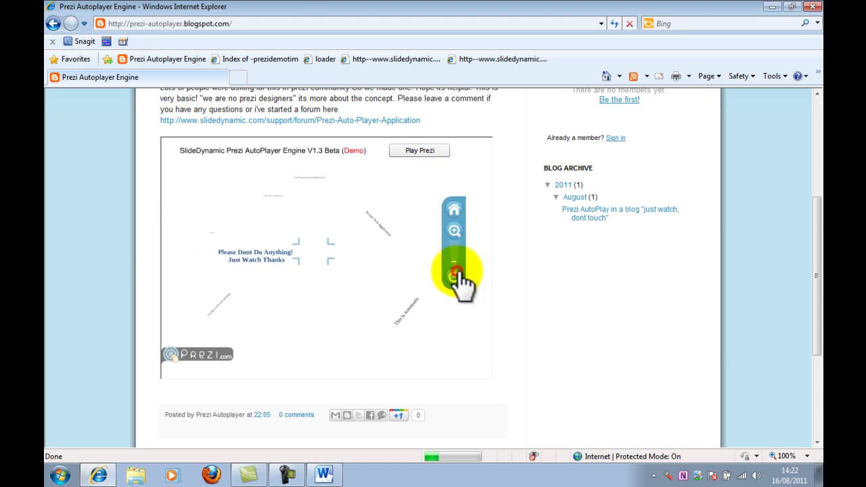
left_click(288, 250)
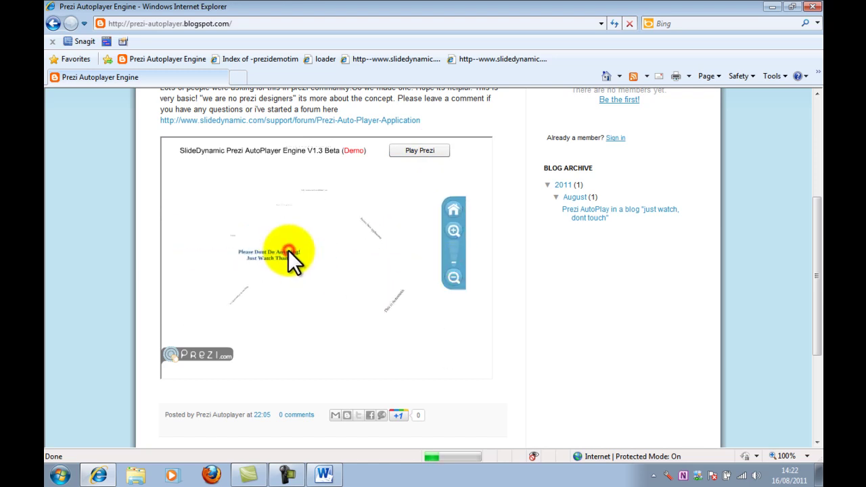
left_click(422, 150)
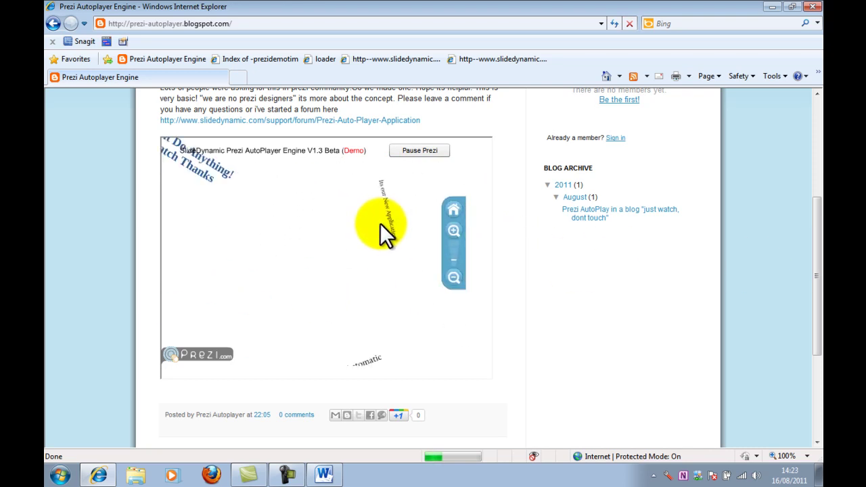
mouse_move(817, 264)
left_mouse_down()
mouse_move(817, 169)
mouse_move(819, 271)
left_mouse_up()
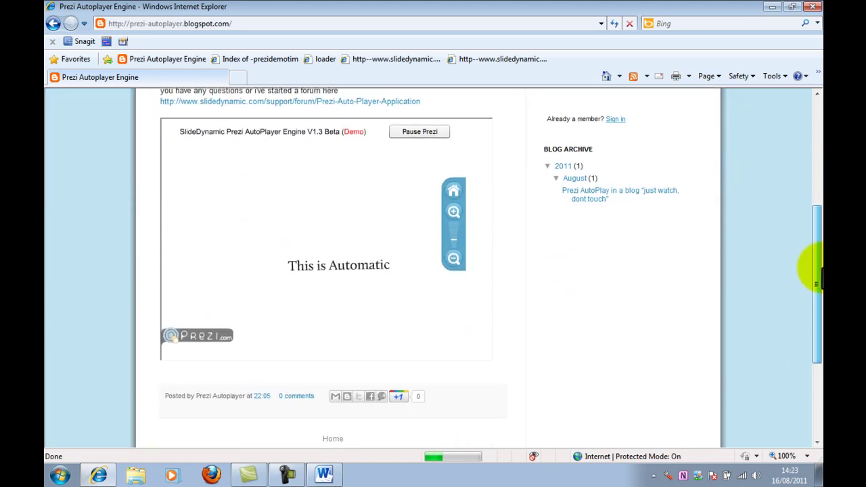
Load the slidedynamic.com 'Index of /prezidemotim' directory listing from the Favorites bar
left_click(247, 60)
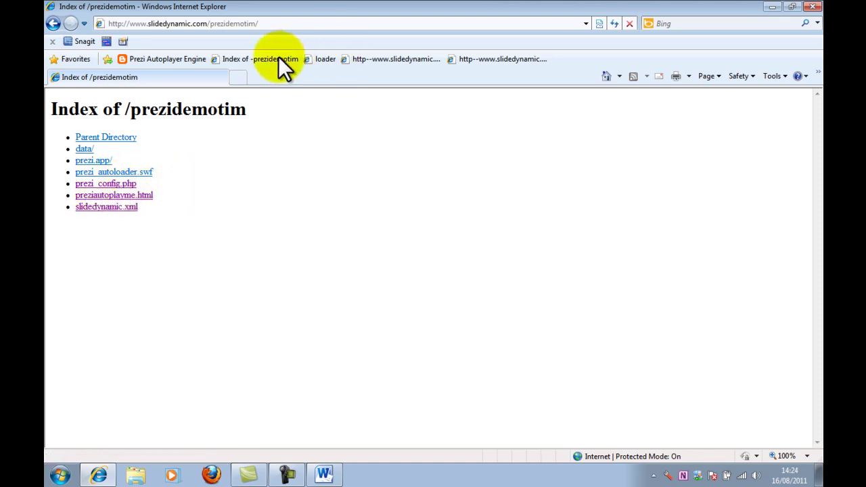
left_click(375, 58)
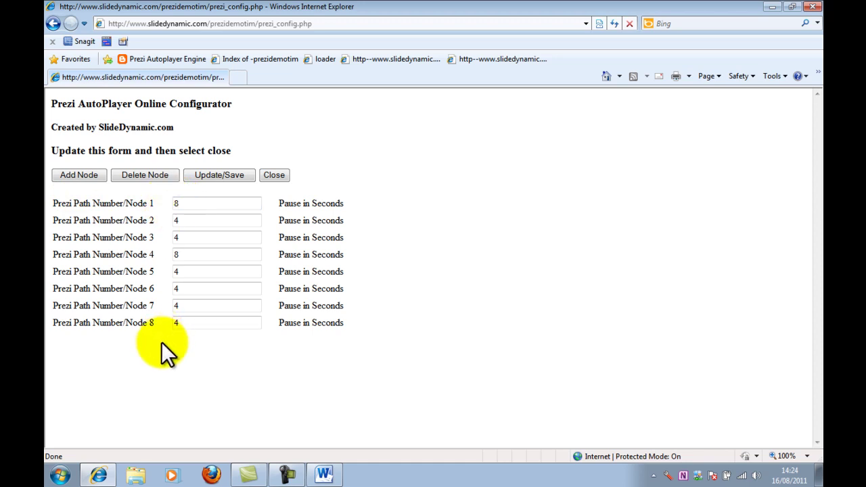
left_click(196, 223)
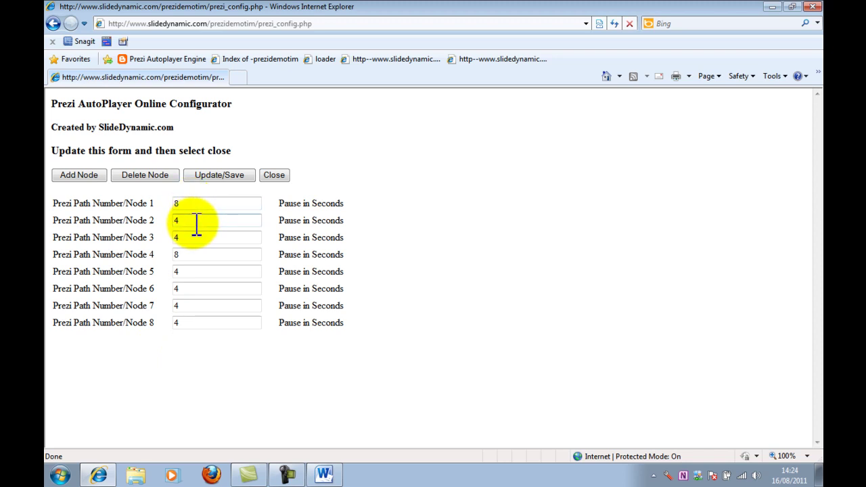
left_click(184, 260)
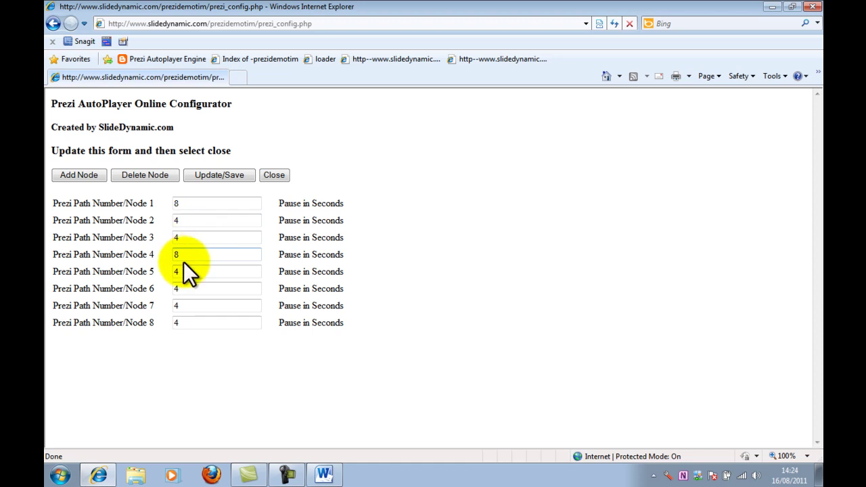
left_click(191, 274)
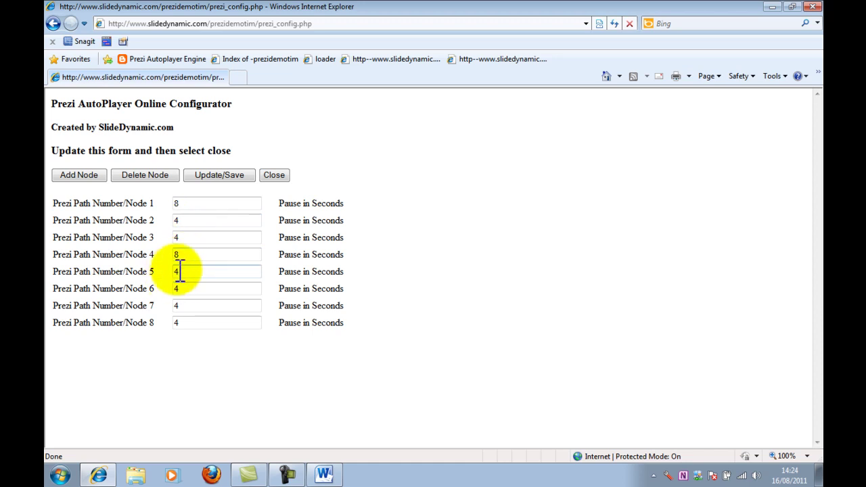
Add and save a 23-second node, then delete the last two nodes and save seven nodes
left_click(97, 172)
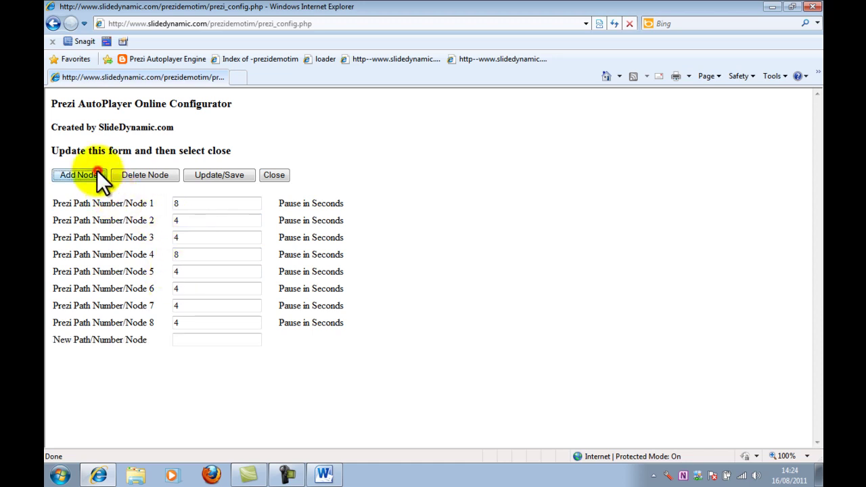
left_click(233, 340)
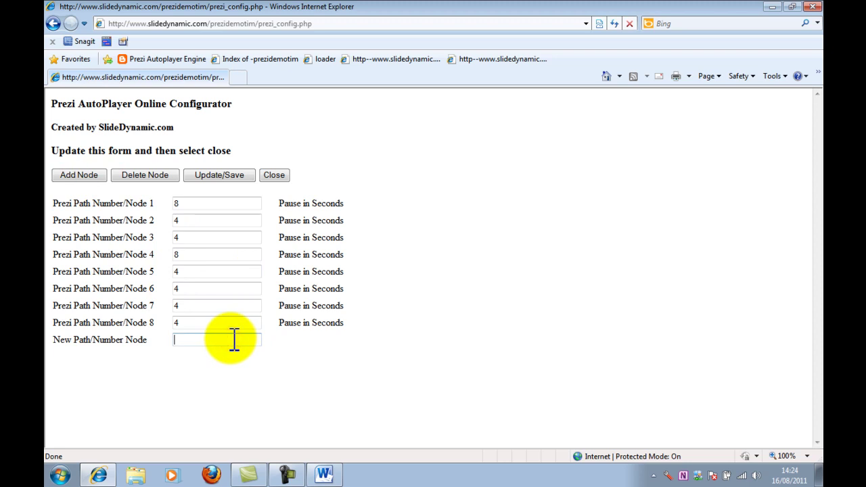
type("23")
left_click(216, 175)
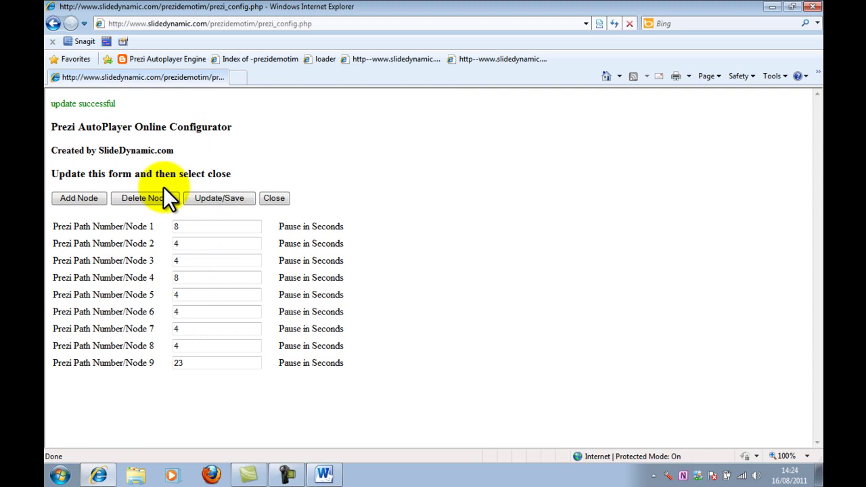
left_click(166, 197)
left_click(165, 194)
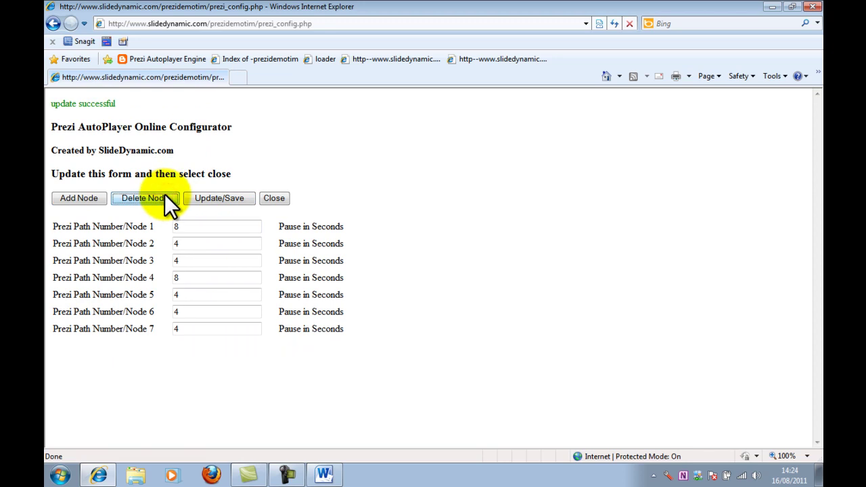
left_click(219, 192)
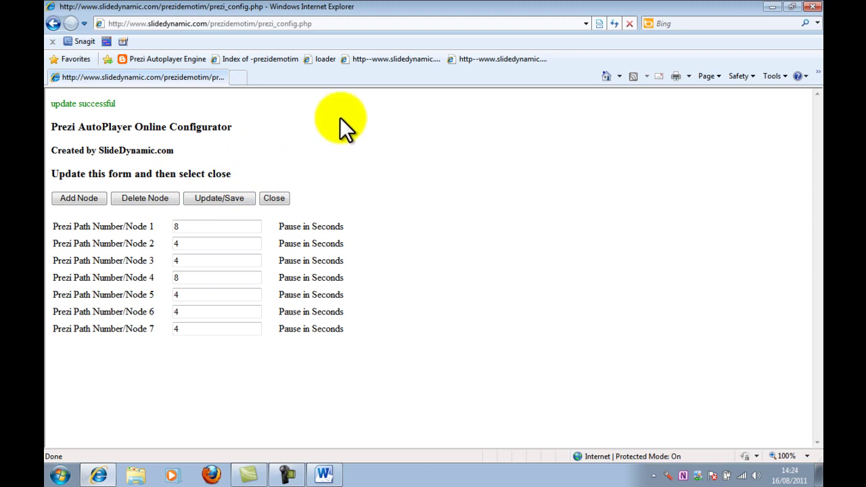
Open slidedynamic.xml and reload it to show times 8,4,4,8,4,4,4
left_click(496, 55)
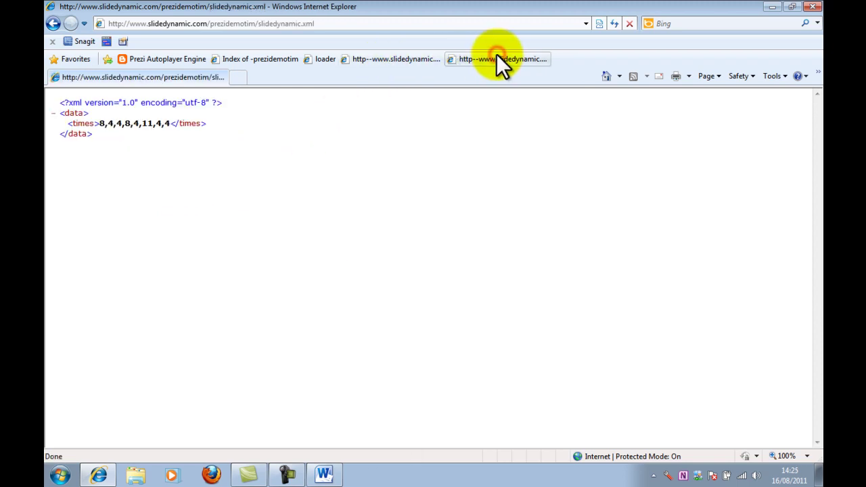
left_click(615, 24)
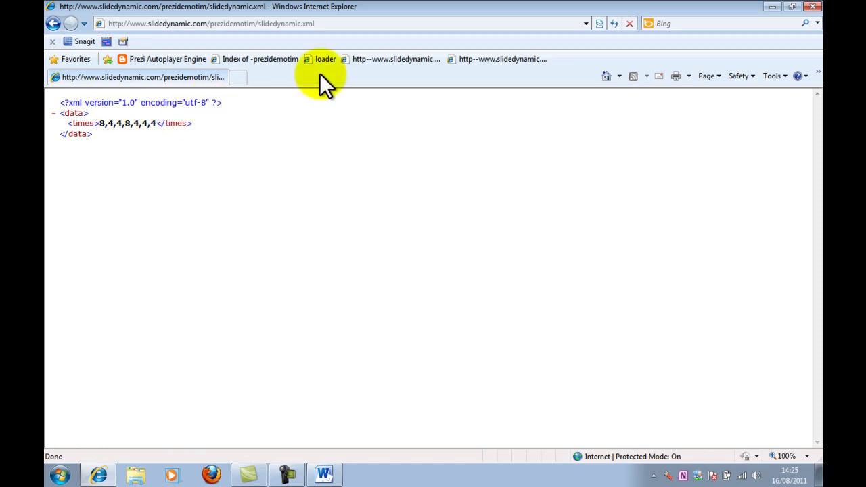
In the configurator, change Node 4's pause to 30 seconds and save
left_click(372, 60)
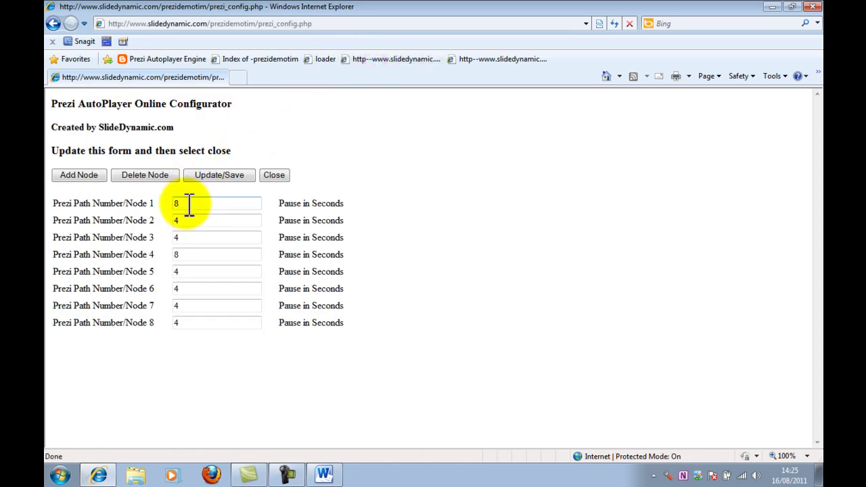
left_click(179, 255)
type("30")
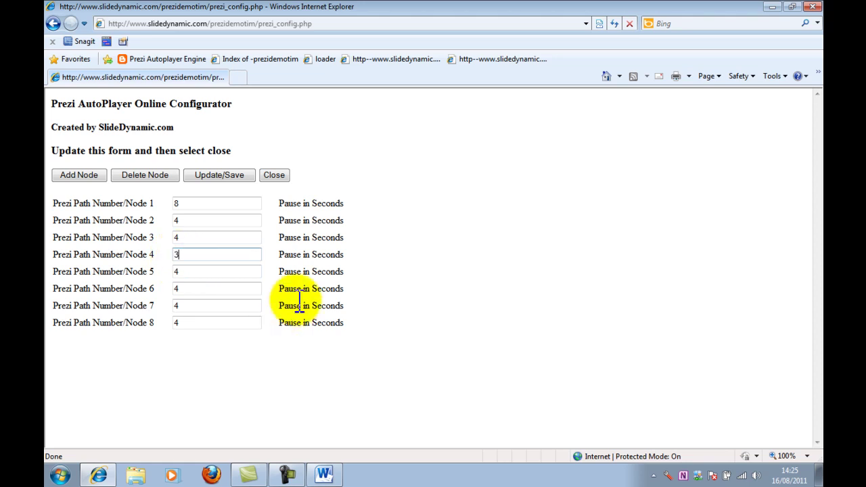
left_click(226, 178)
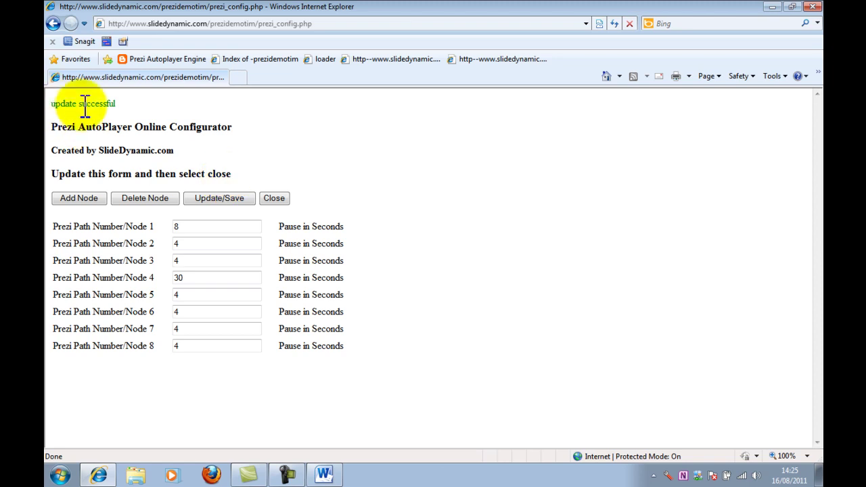
Open and reload slidedynamic.xml to confirm times 8,4,4,30,4,4,4,4
left_click(455, 58)
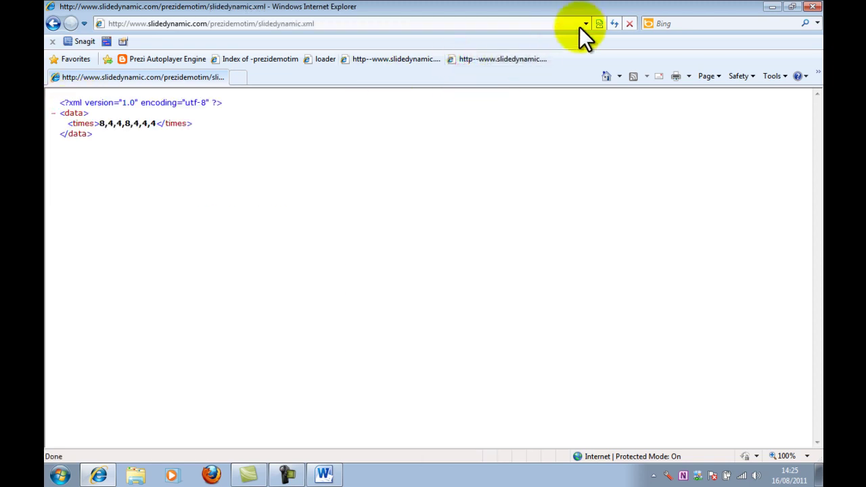
left_click(615, 24)
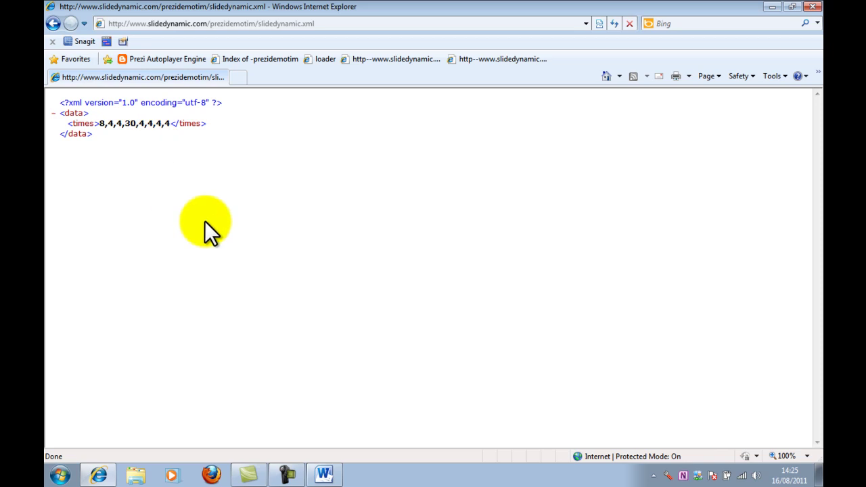
Return to the Prezi Autoplayer Engine blog and scroll down to the embedded Prezi player
left_click(193, 64)
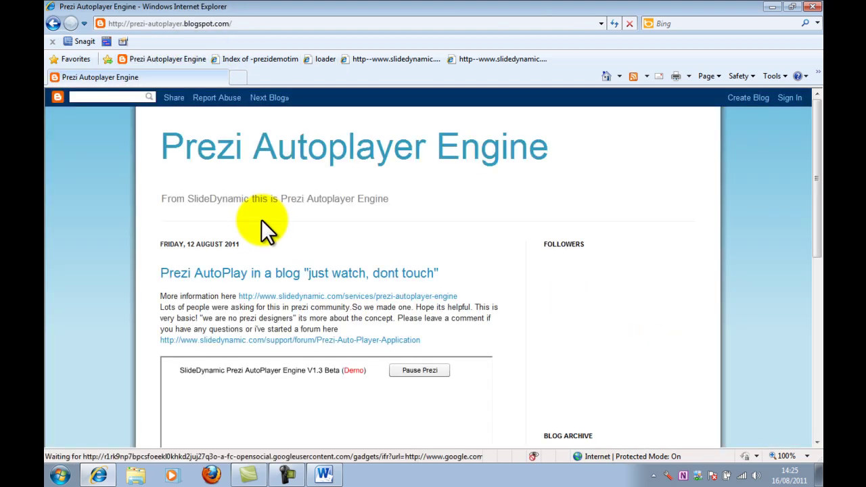
left_click_drag(819, 193, 819, 286)
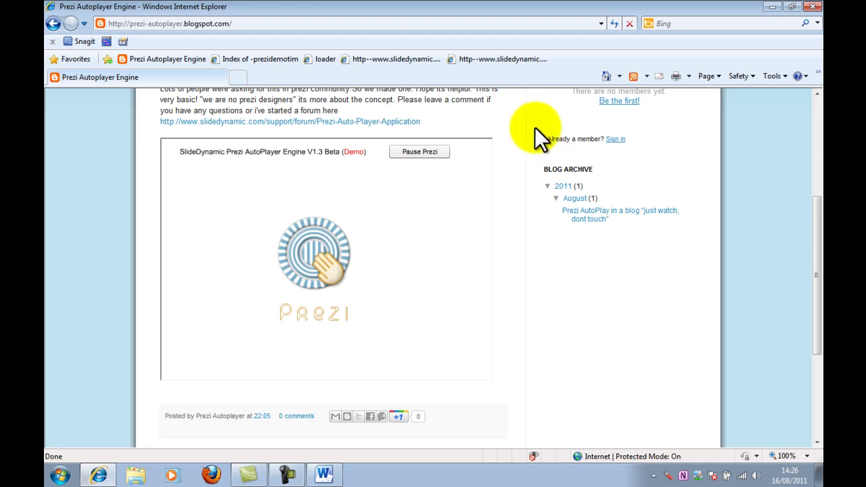
Open the slidedynamic XML times file, then the AutoPlayer Online Configurator listing eight node pause times
left_click(485, 59)
left_click(362, 55)
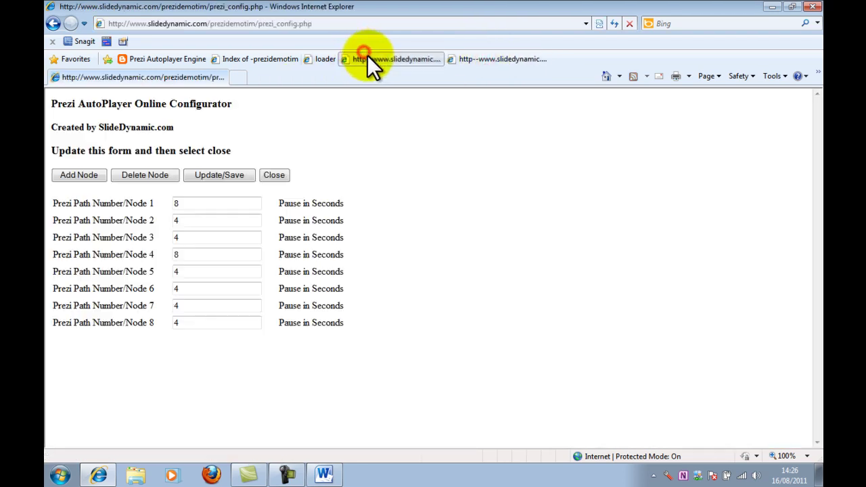